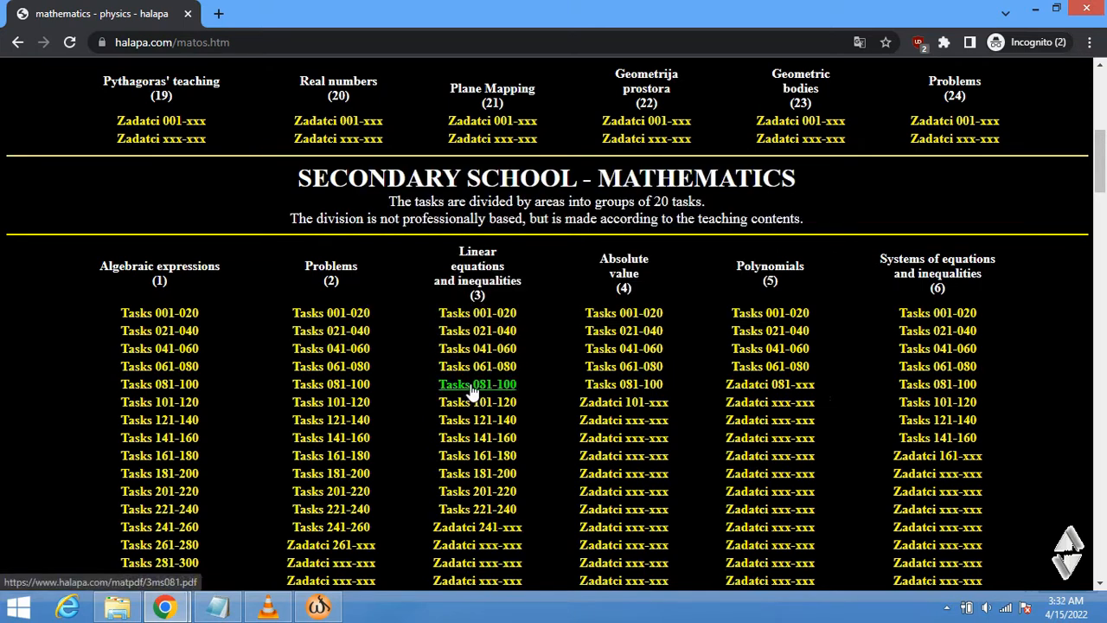
# Step: Copy the web address of the halapa.com/matos.htm page and add it as a new download in WFDownloader App
pyautogui.click(247, 43)
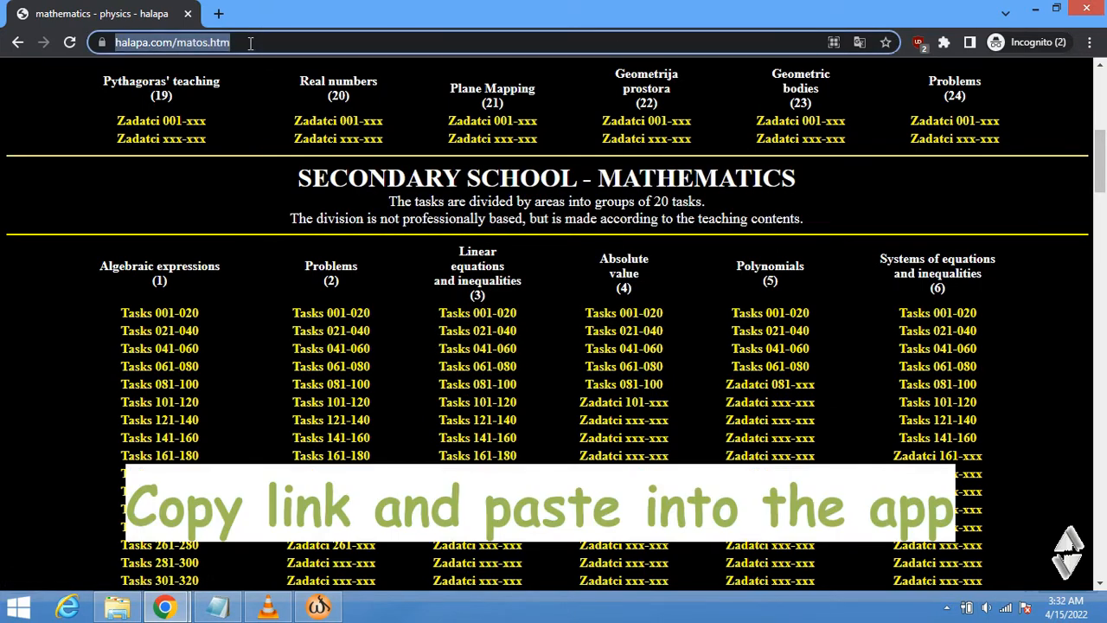
pyautogui.rightClick(250, 46)
pyautogui.click(271, 104)
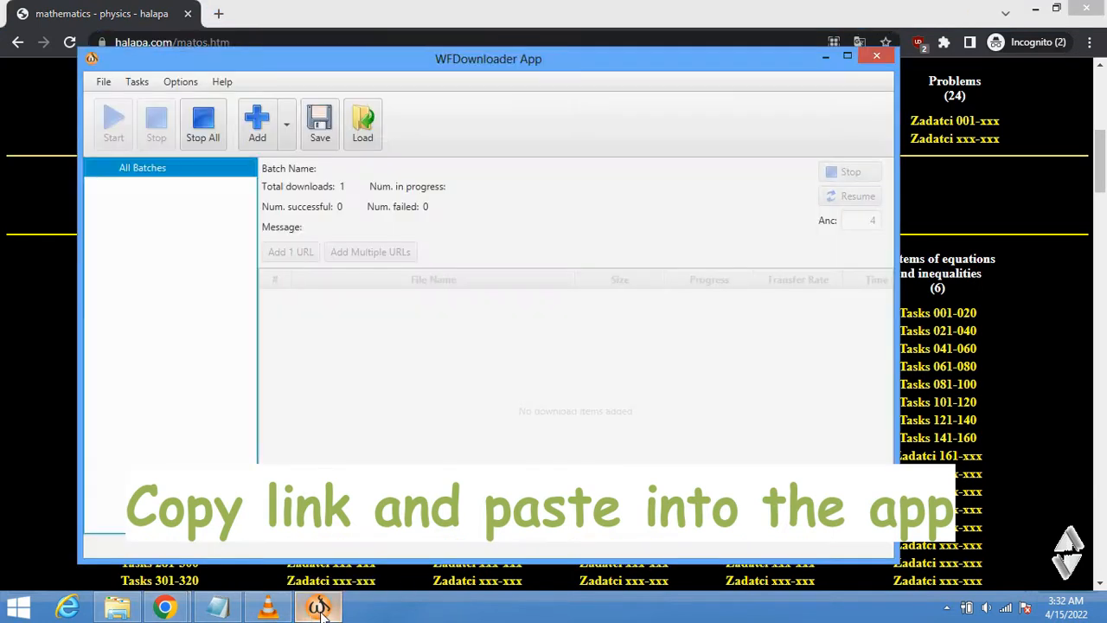
pyautogui.click(319, 606)
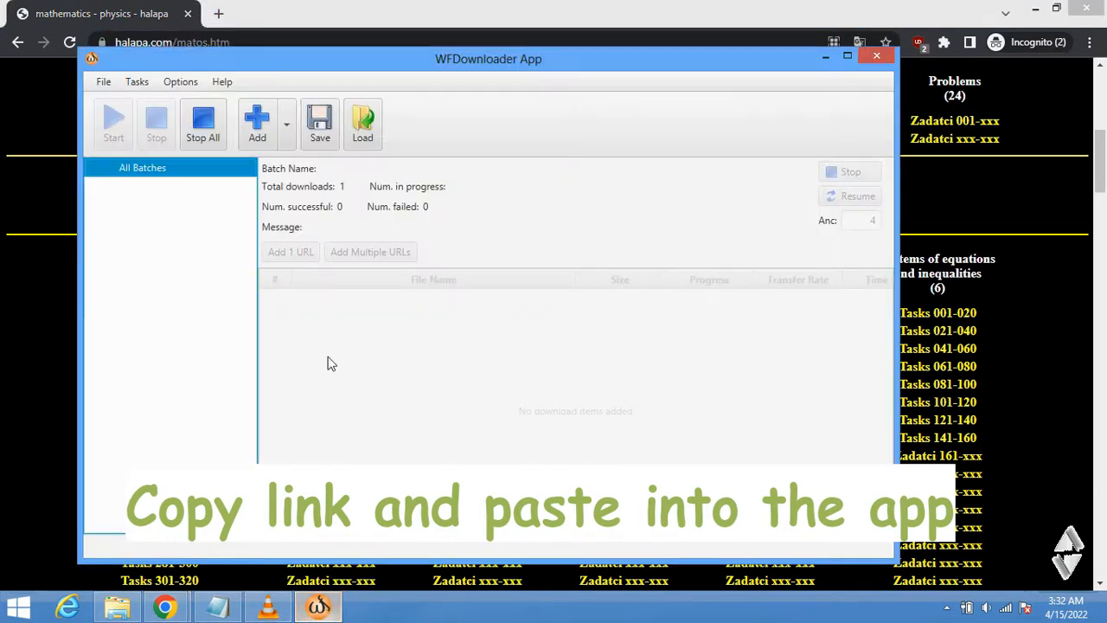
pyautogui.click(258, 132)
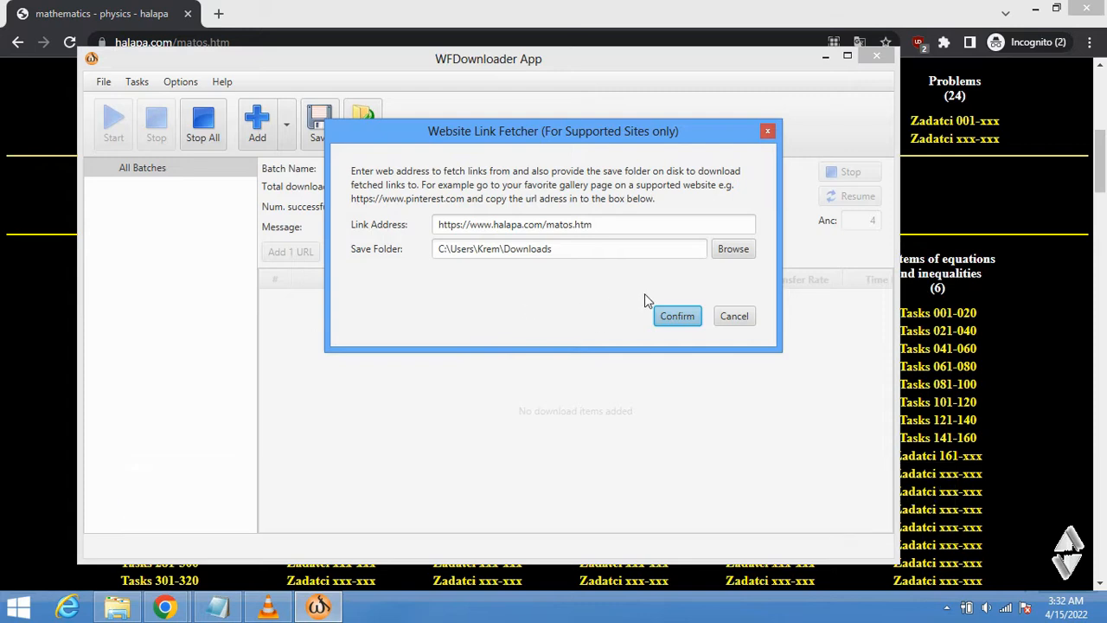
# Step: Create a folder named "school math pdfs" inside Downloads and set it as the save folder
pyautogui.click(735, 250)
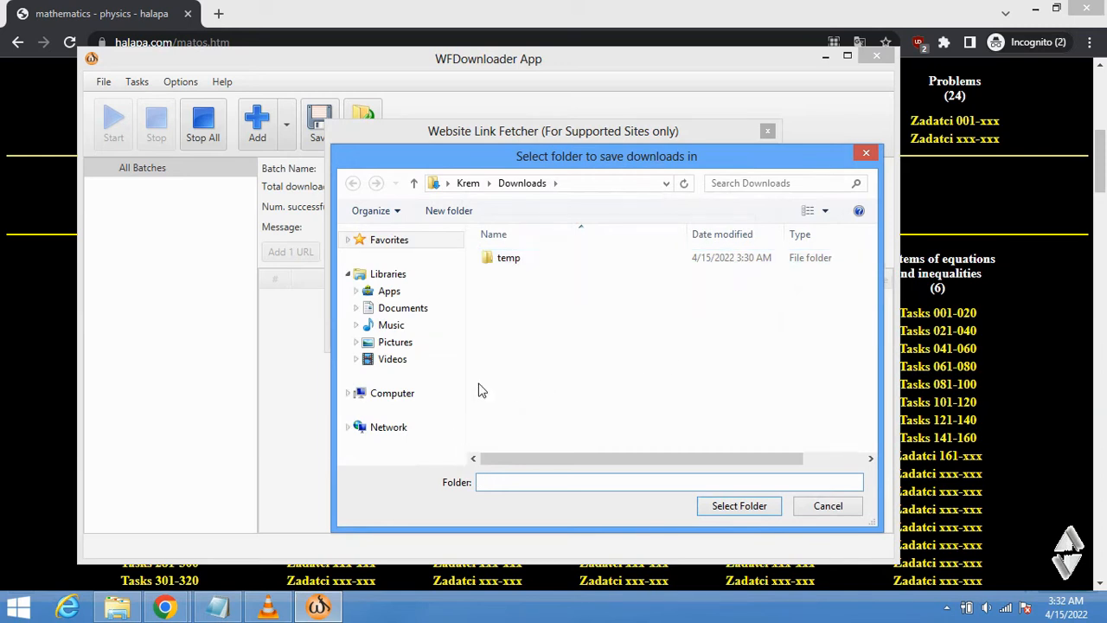
pyautogui.click(453, 212)
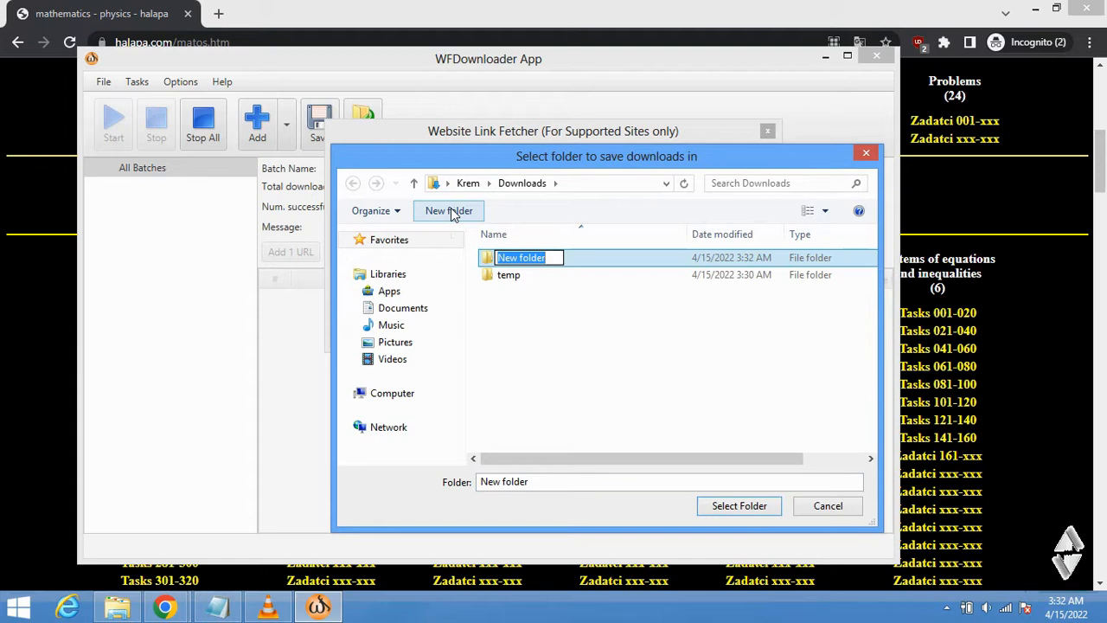
pyautogui.write('sch')
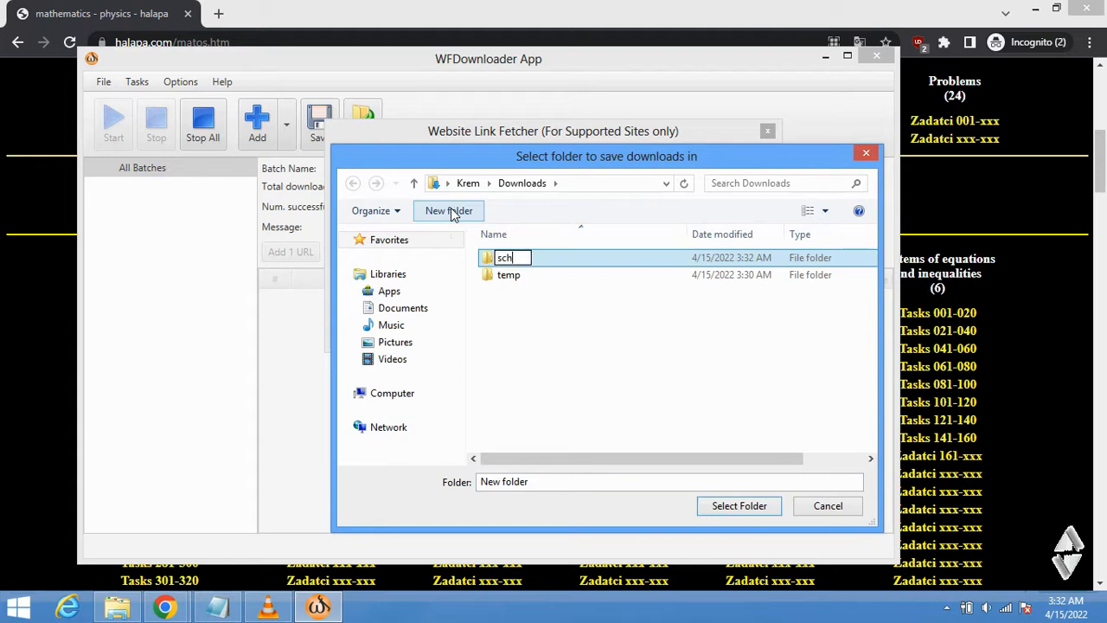
pyautogui.write('ool math pdfs')
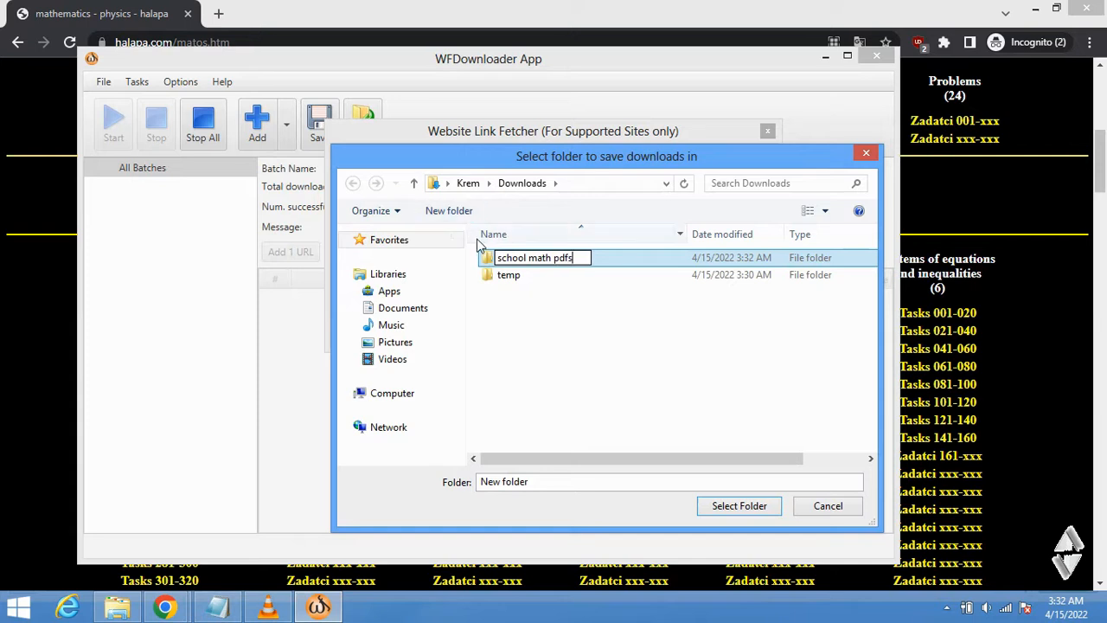
pyautogui.press('Return')
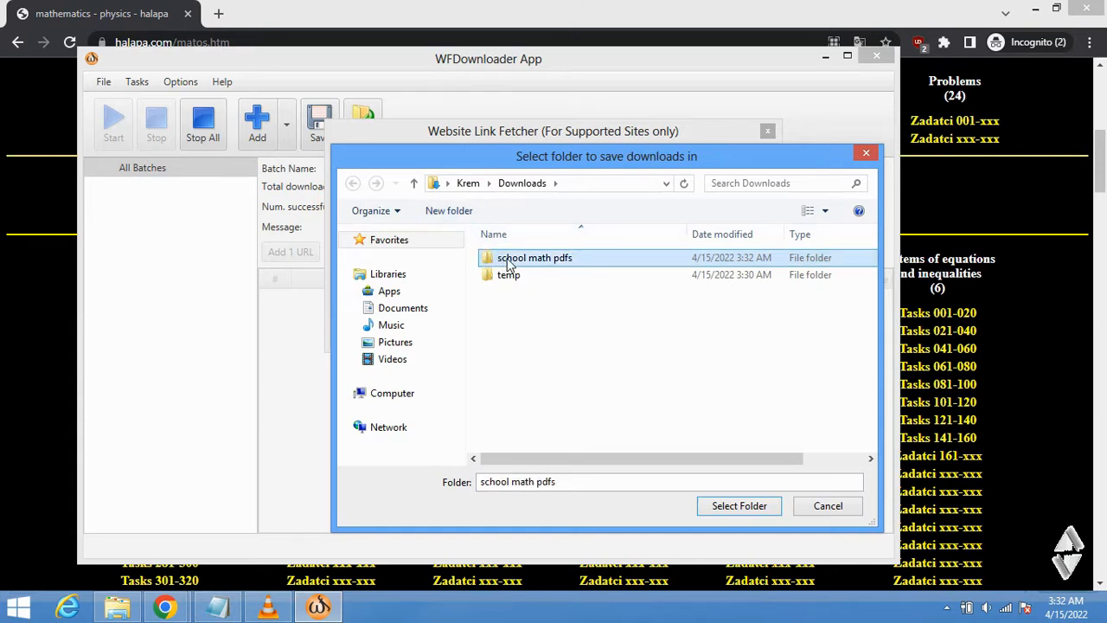
pyautogui.doubleClick(510, 265)
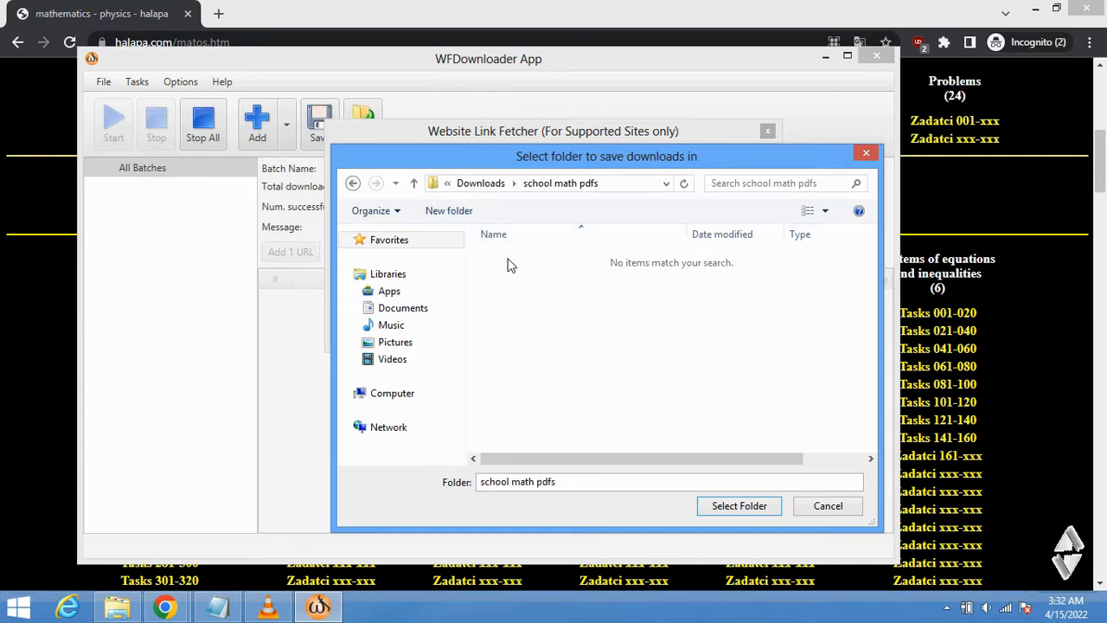
pyautogui.click(737, 507)
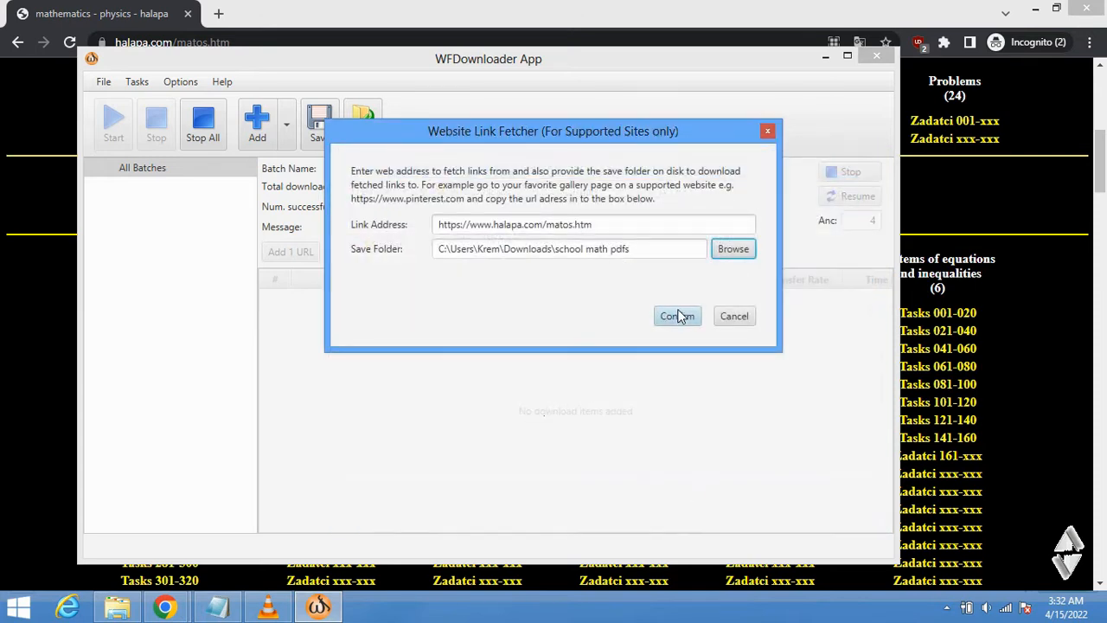
# Step: Submit the link, switch to the other fetch options and run a Hyperlinks search on the page
pyautogui.click(677, 317)
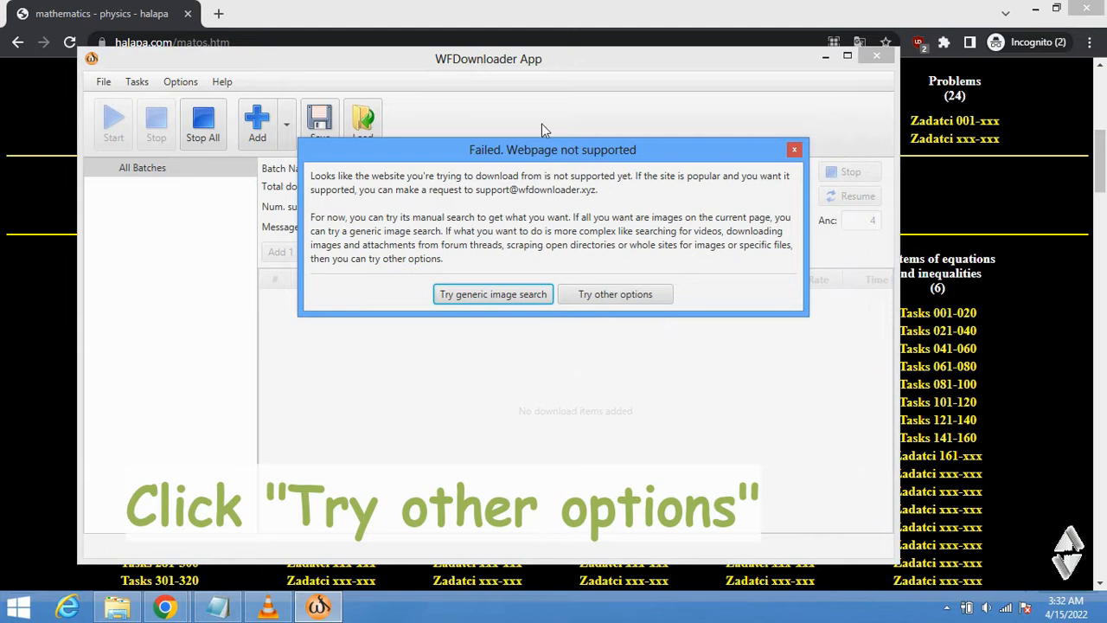
pyautogui.click(615, 295)
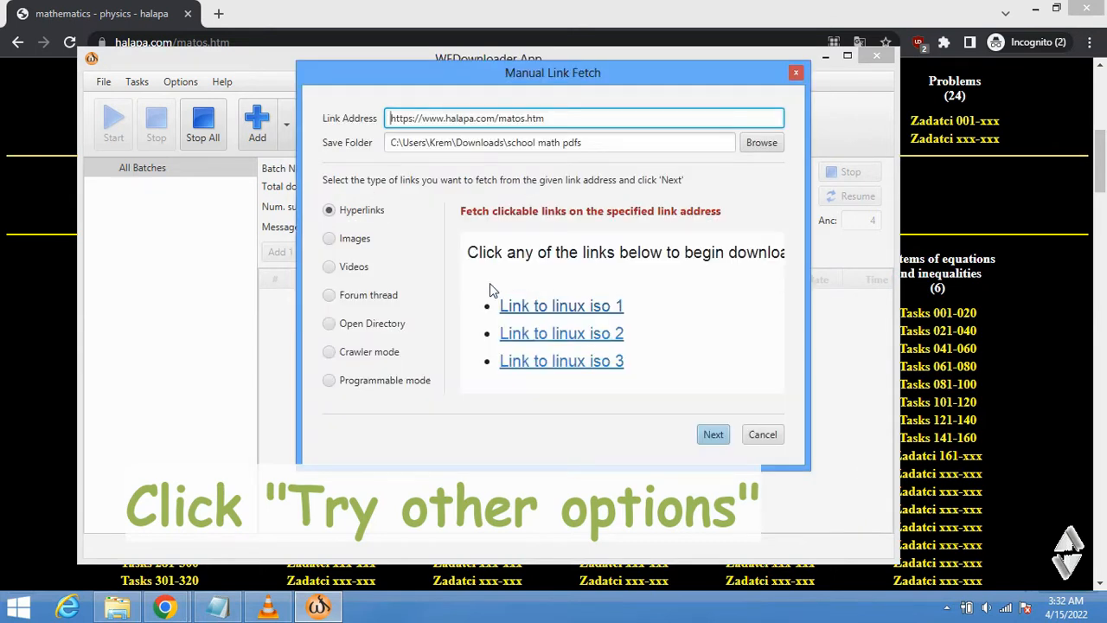
pyautogui.click(351, 216)
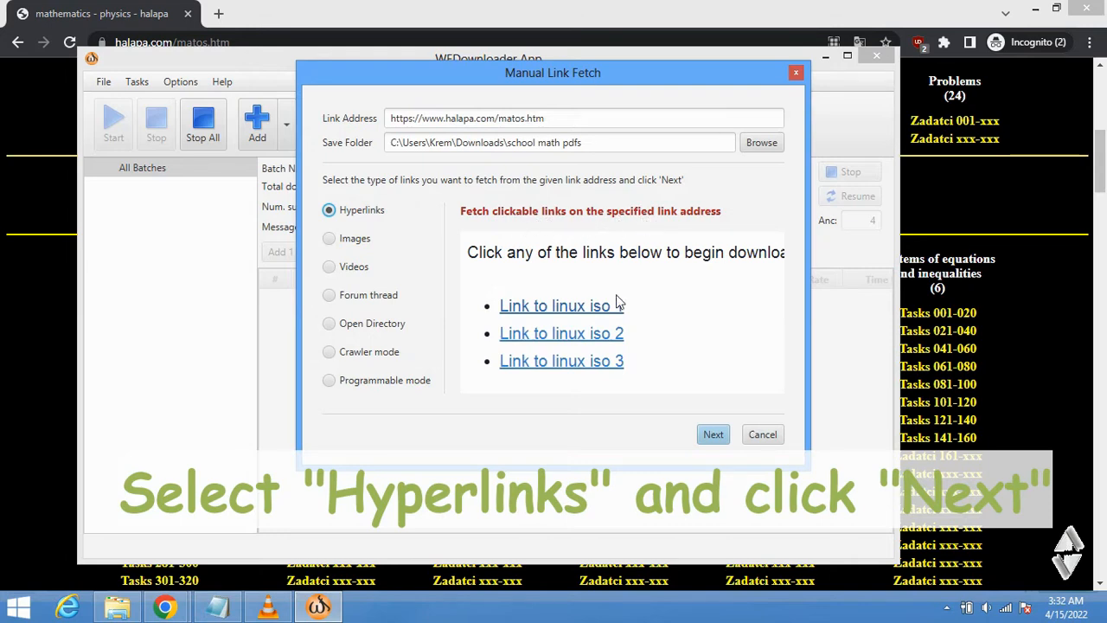
pyautogui.click(716, 435)
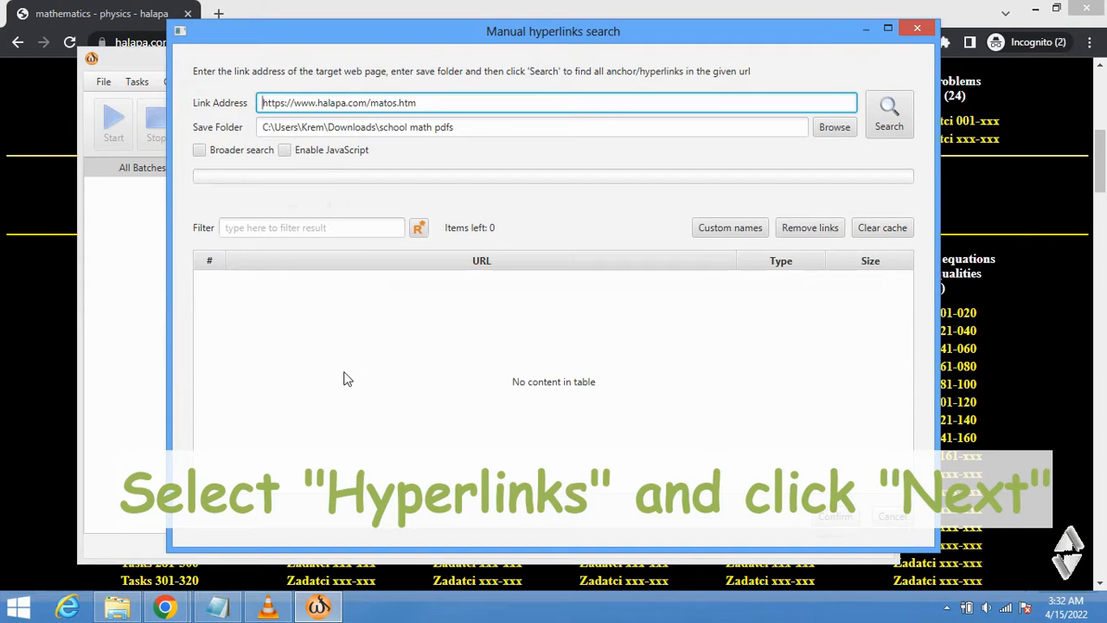
pyautogui.click(896, 125)
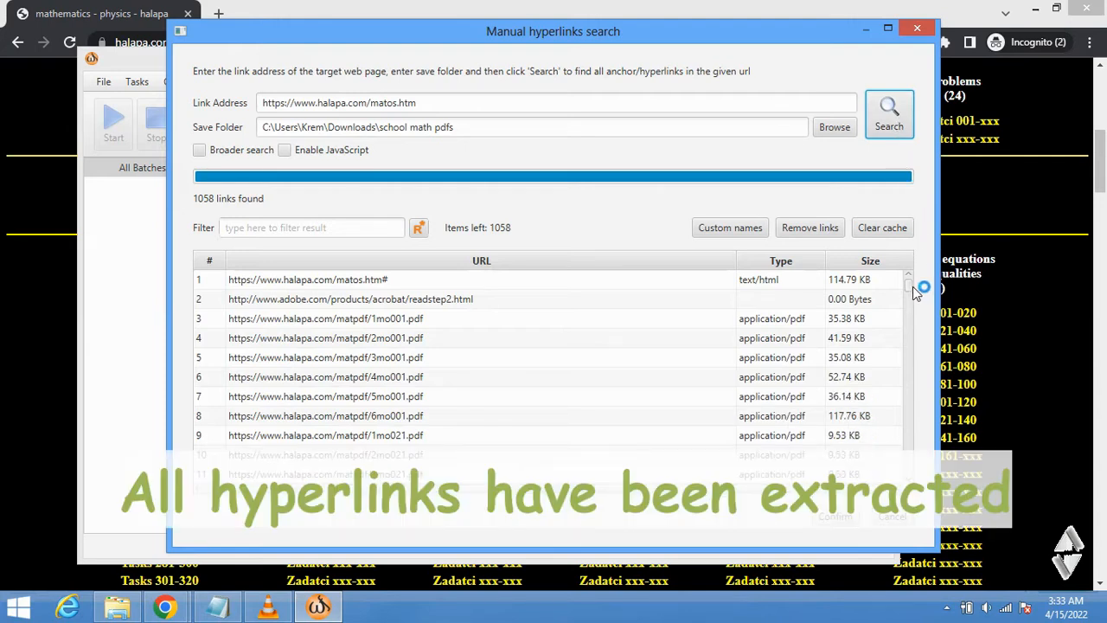
# Step: Review the found links, filter them by ".pdf" and accept the filtered results
pyautogui.moveTo(912, 292)
pyautogui.mouseDown()
pyautogui.moveTo(910, 311)
pyautogui.moveTo(910, 285)
pyautogui.mouseUp()
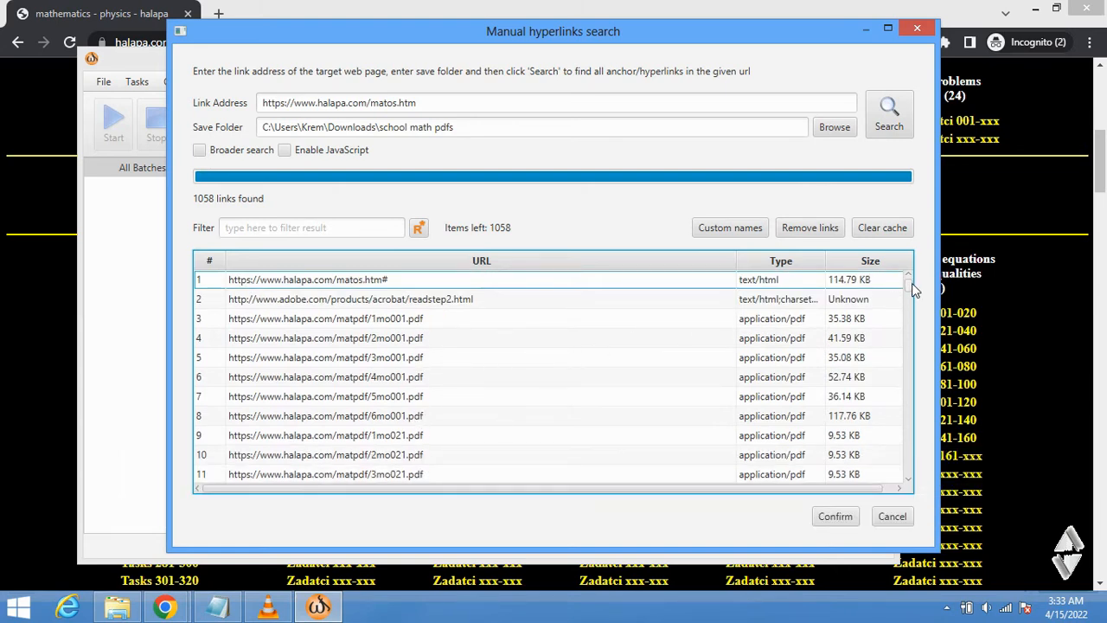
pyautogui.moveTo(912, 285); pyautogui.dragTo(910, 491)
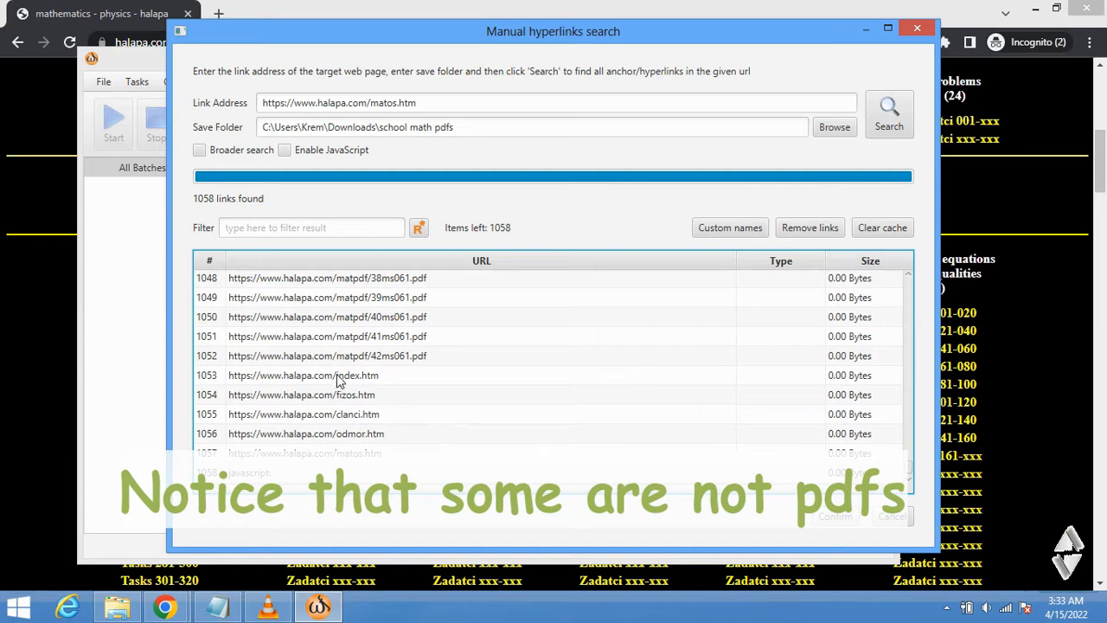
pyautogui.click(270, 228)
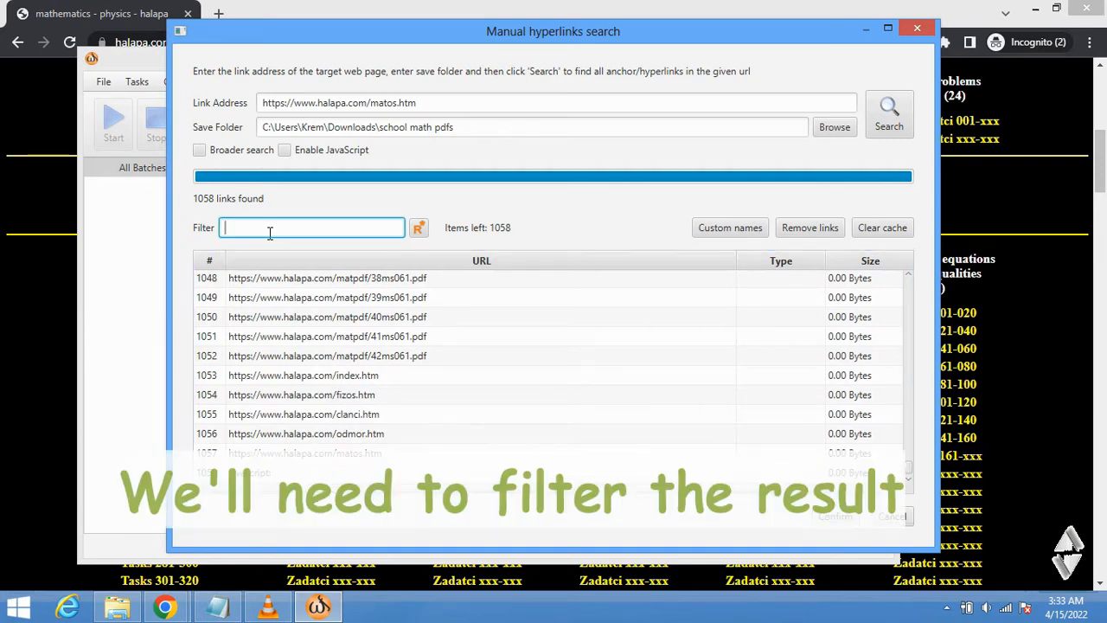
pyautogui.write('.pdf')
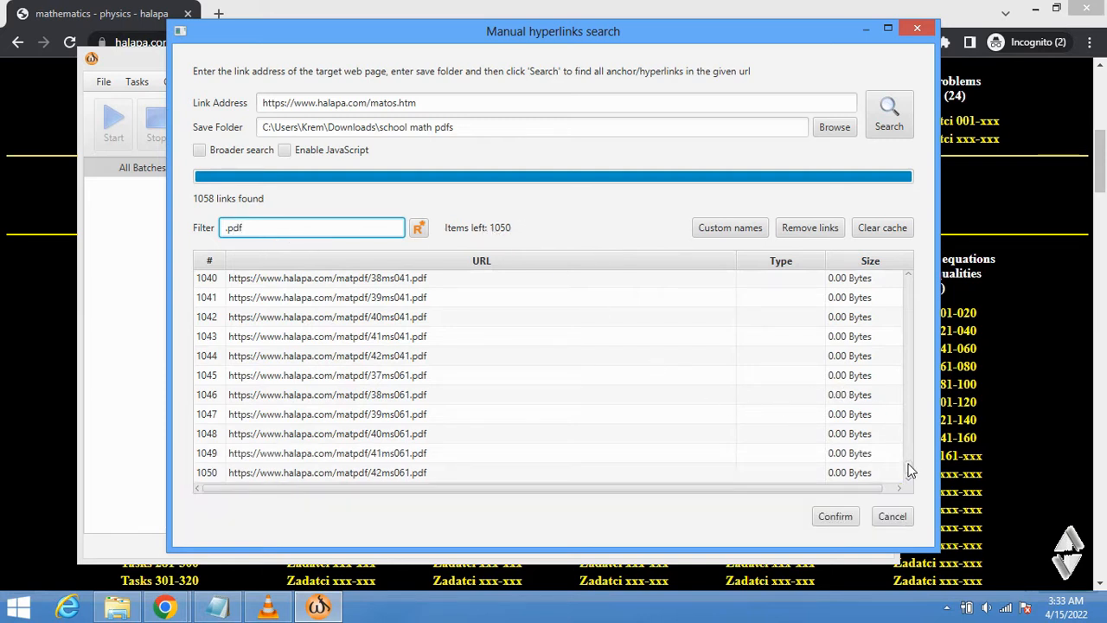
pyautogui.moveTo(907, 463)
pyautogui.mouseDown()
pyautogui.moveTo(900, 277)
pyautogui.moveTo(902, 476)
pyautogui.mouseUp()
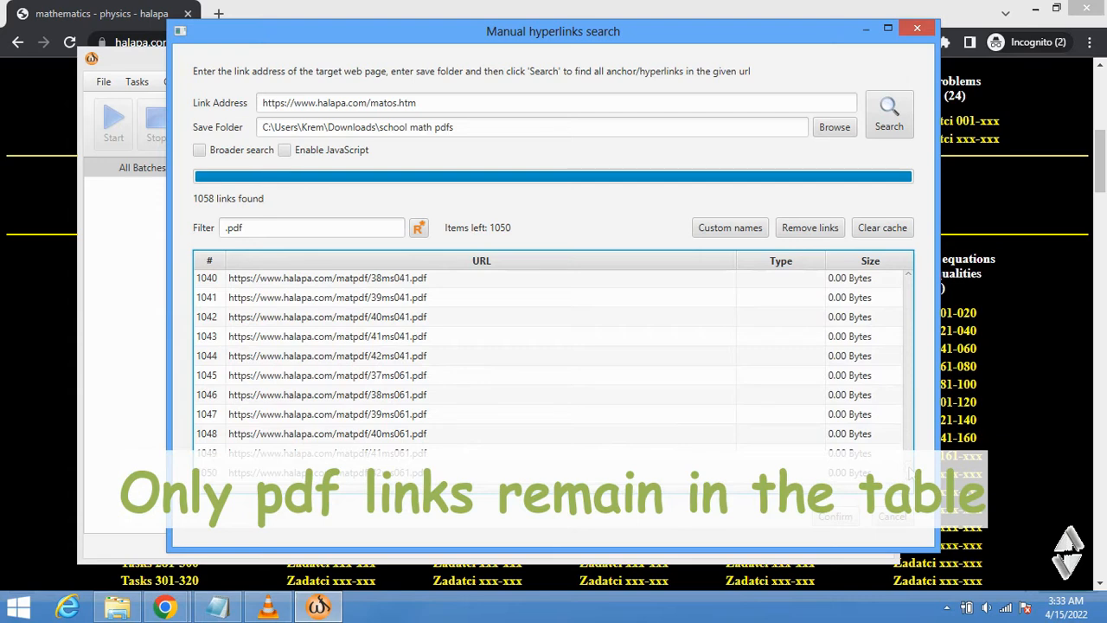
pyautogui.moveTo(909, 470); pyautogui.dragTo(906, 278)
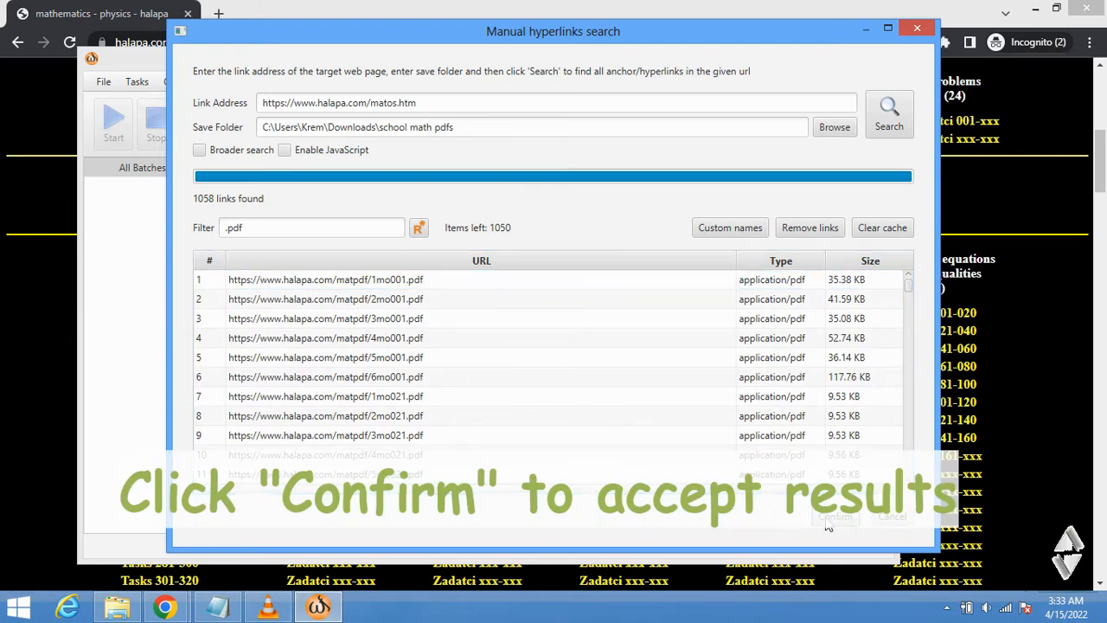
pyautogui.click(829, 519)
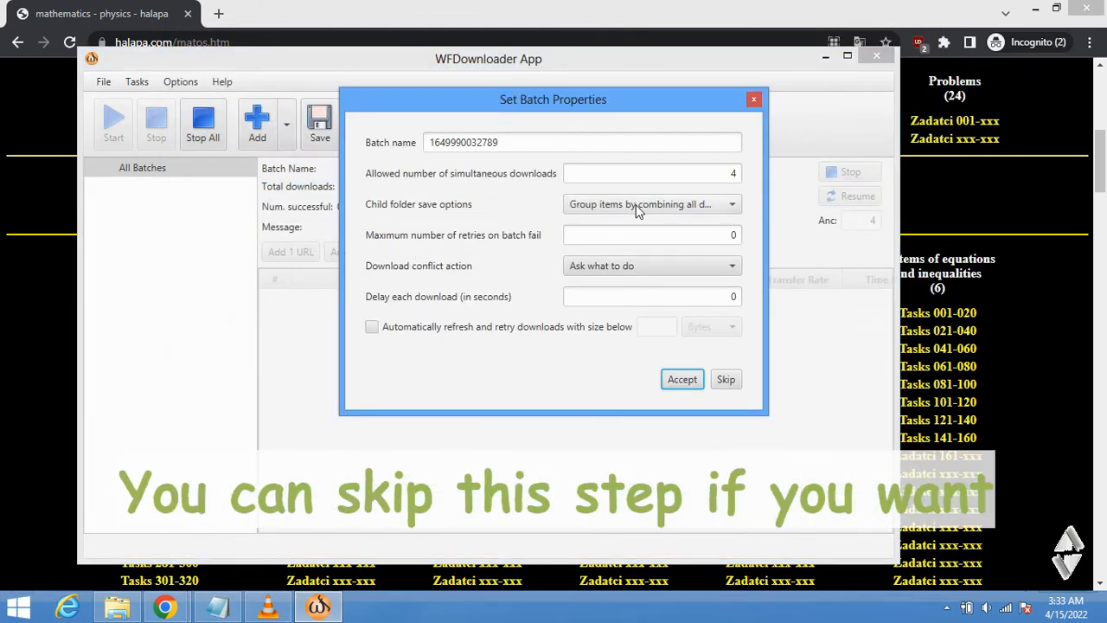
# Step: Name the batch "school math pdfs" and set its child folder option to save all download items in the same folder
pyautogui.click(513, 147)
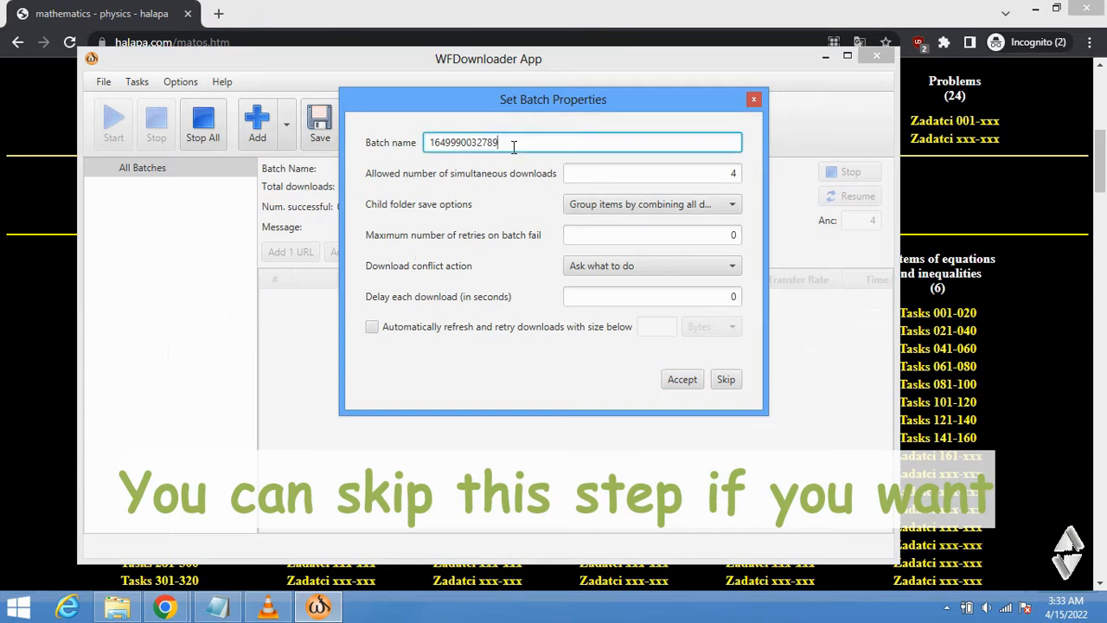
pyautogui.hotkey('ctrl', 'a')
pyautogui.write('school math pdf')
pyautogui.click(630, 213)
pyautogui.click(625, 245)
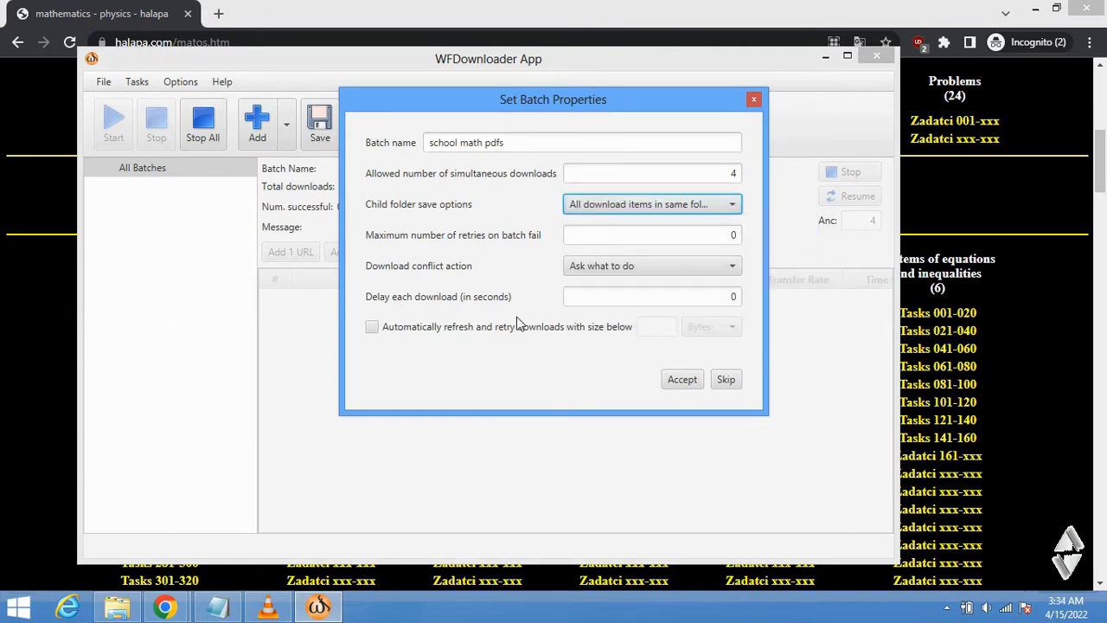
pyautogui.click(682, 386)
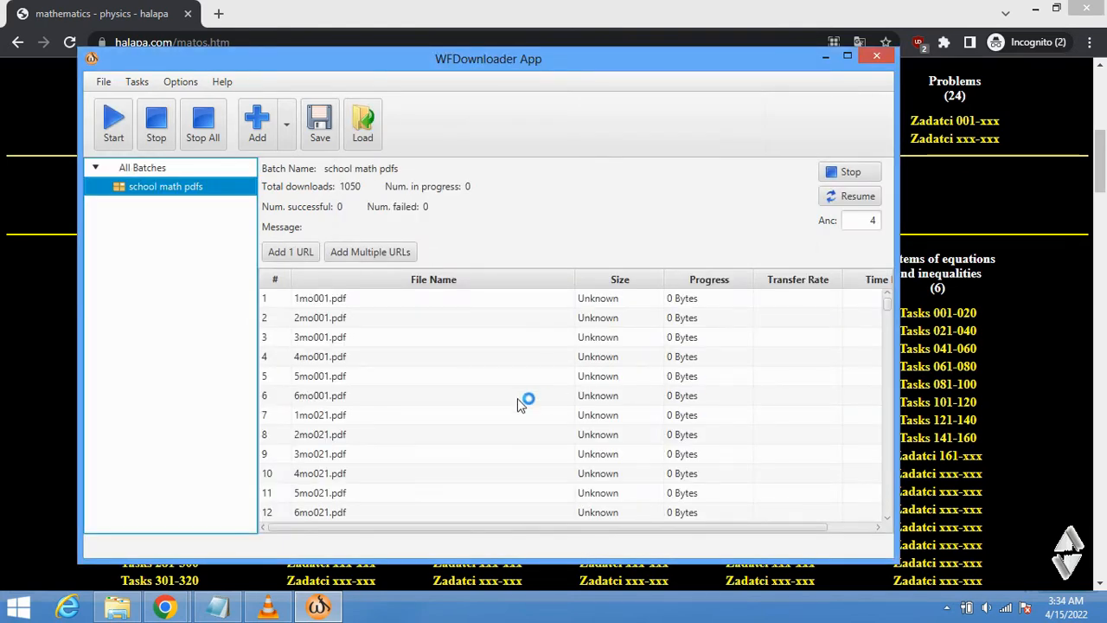
# Step: Start downloading the school math pdfs batch and check the folder that holds 2mo001.pdf
pyautogui.click(113, 129)
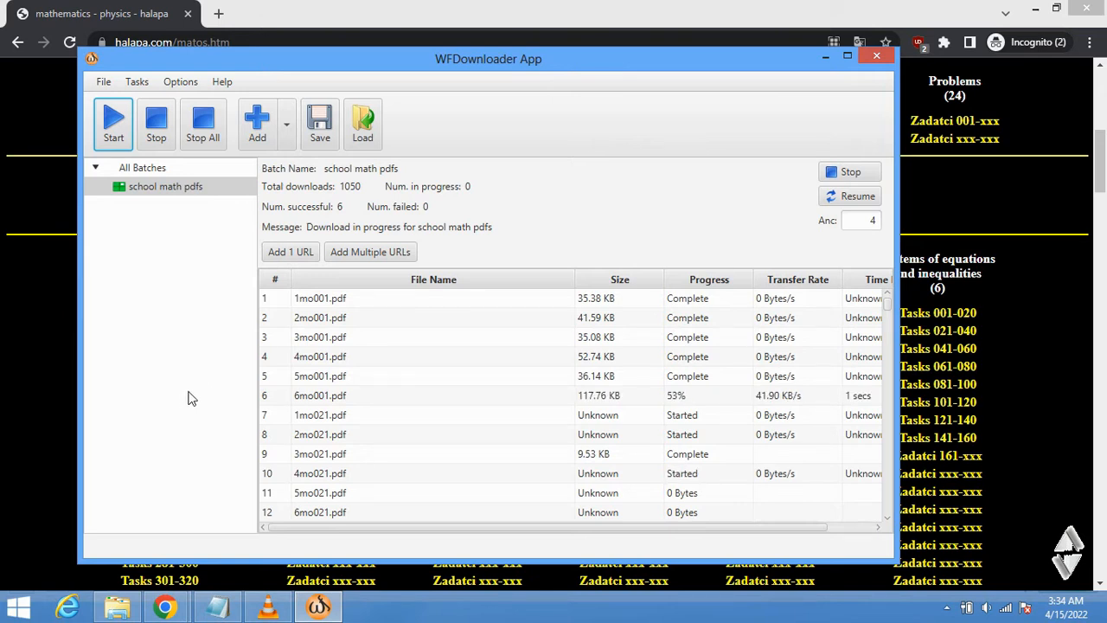
pyautogui.rightClick(333, 327)
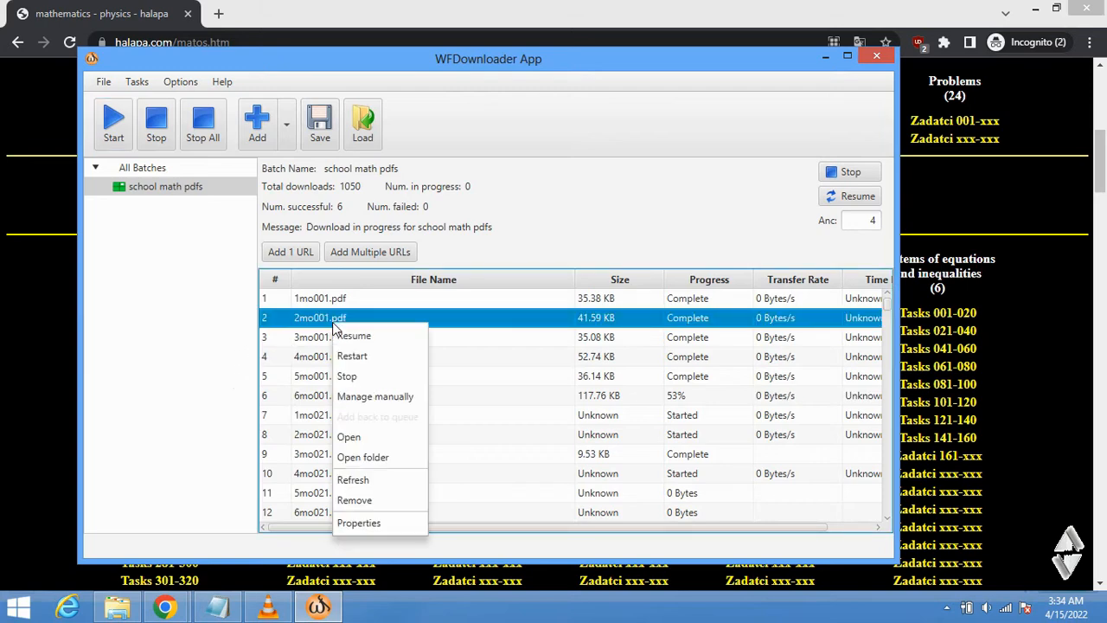
pyautogui.click(362, 456)
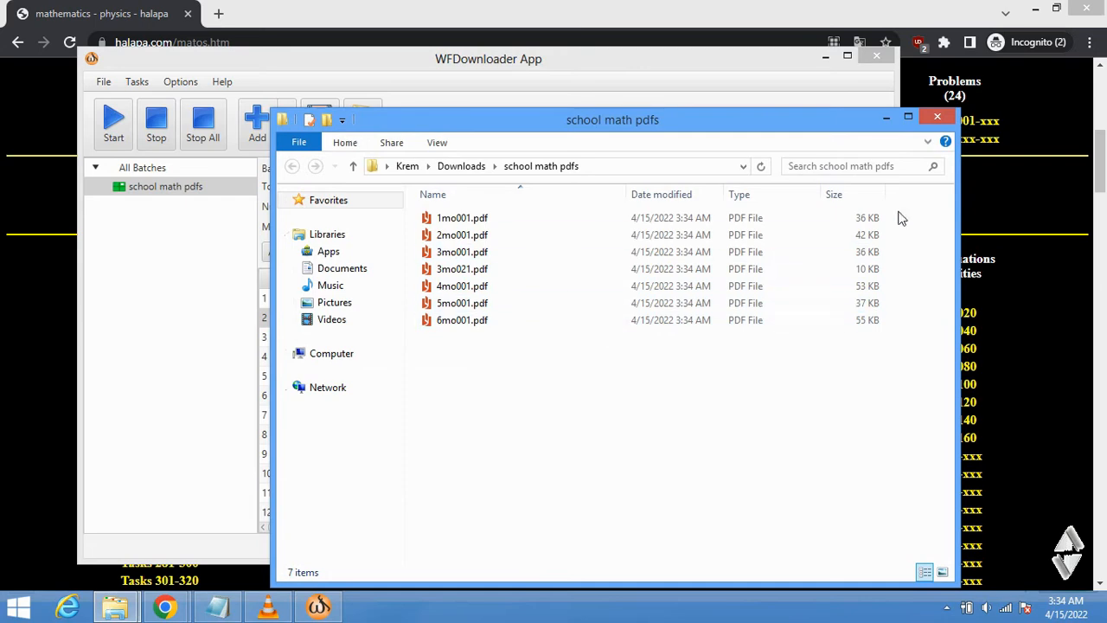
pyautogui.click(936, 118)
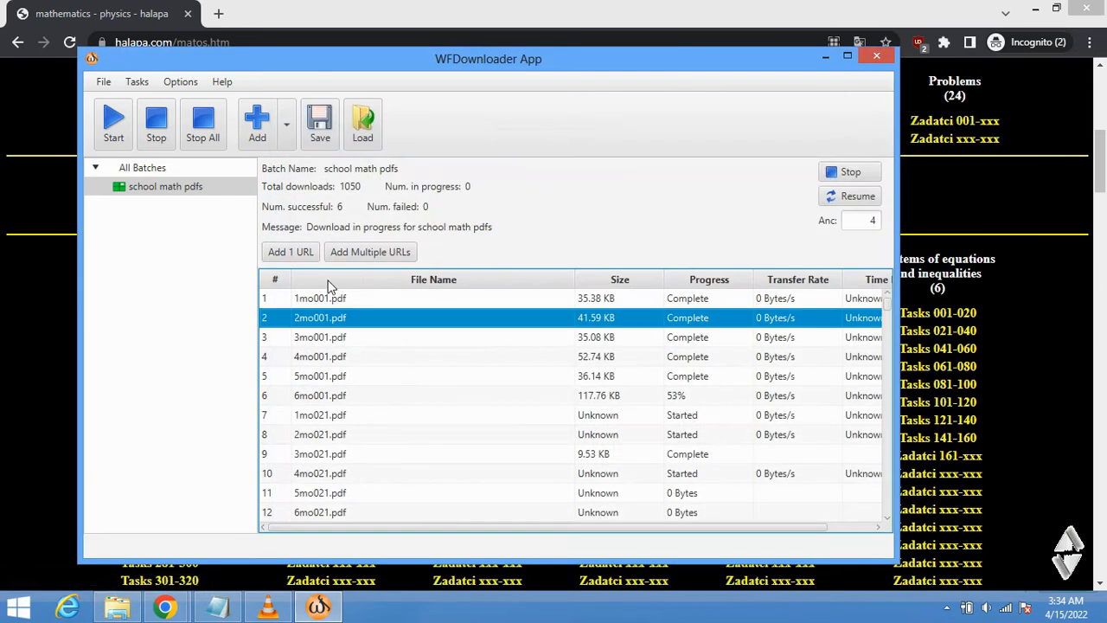
# Step: Stop the running school math pdfs batch download
pyautogui.click(156, 127)
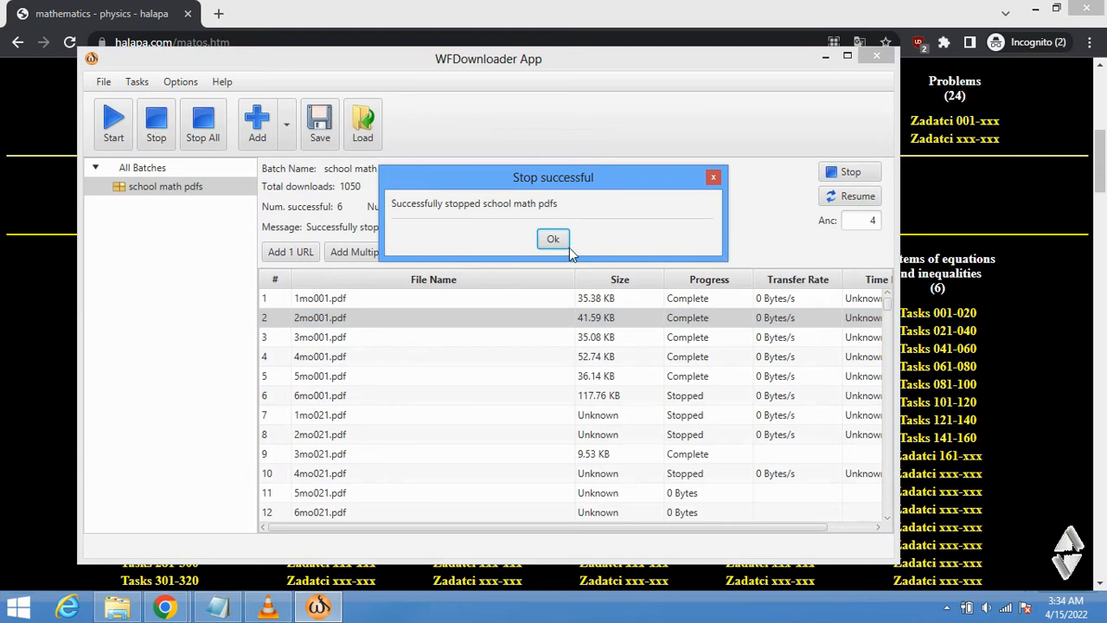
pyautogui.click(554, 242)
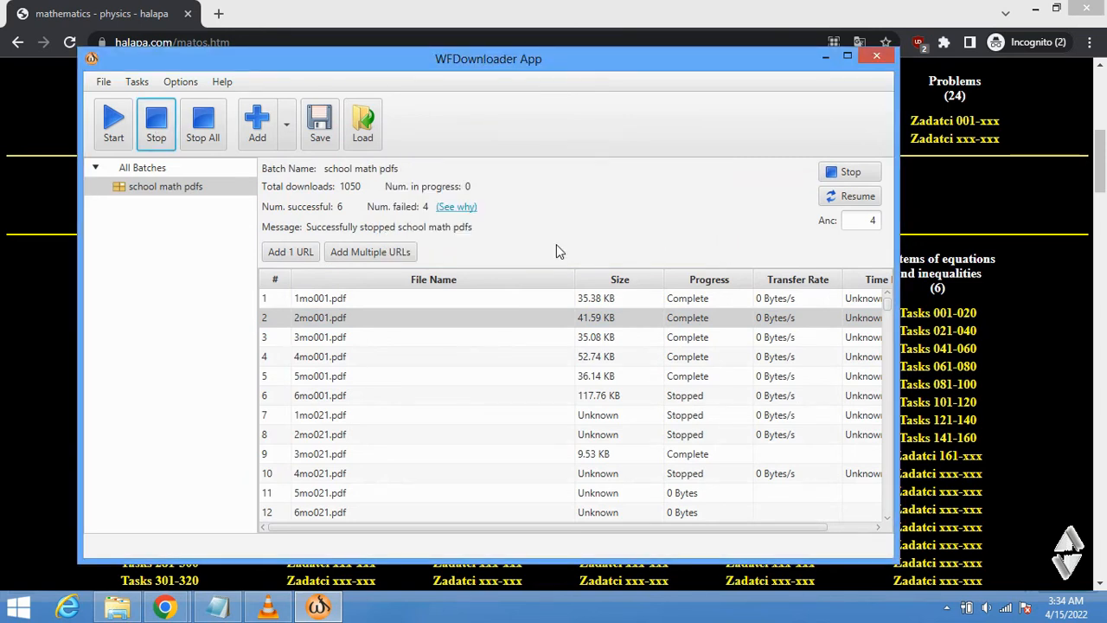
pyautogui.click(260, 143)
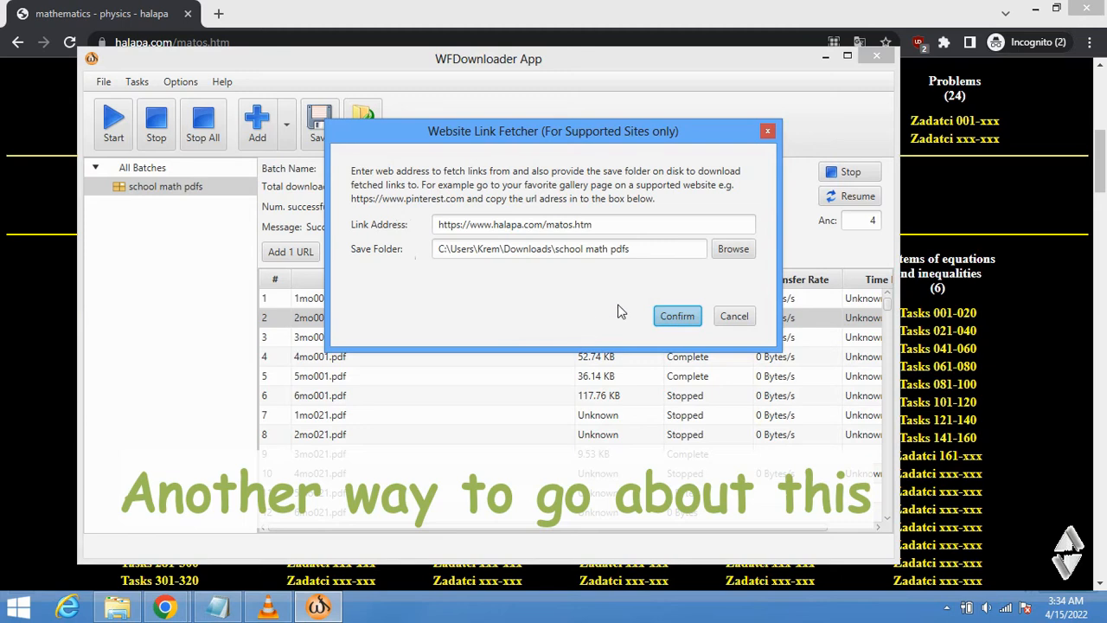
pyautogui.click(676, 318)
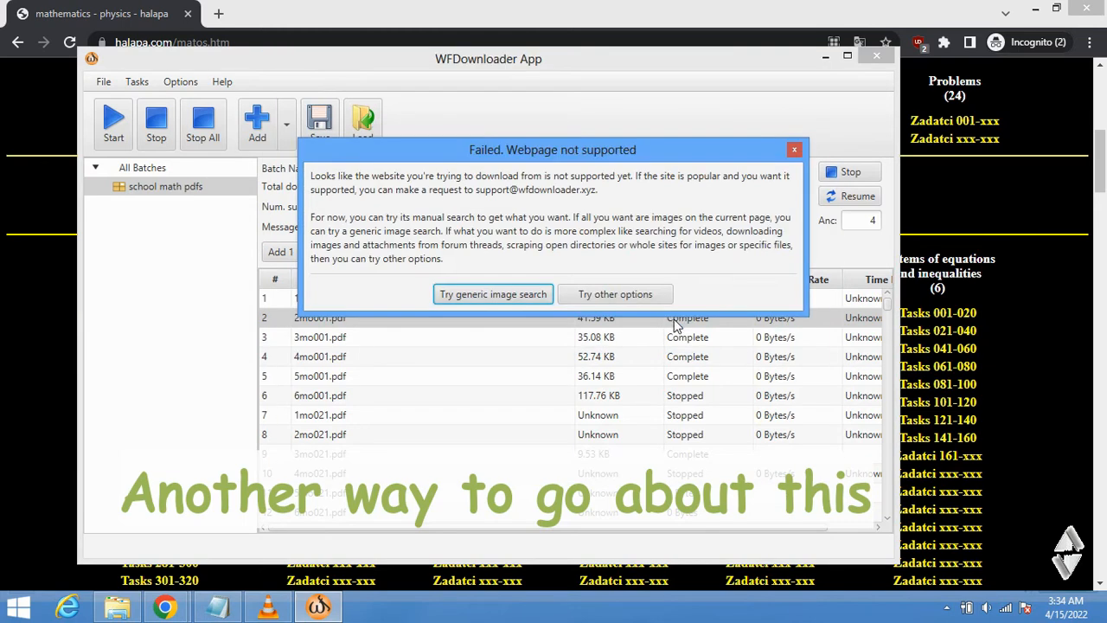
pyautogui.click(608, 298)
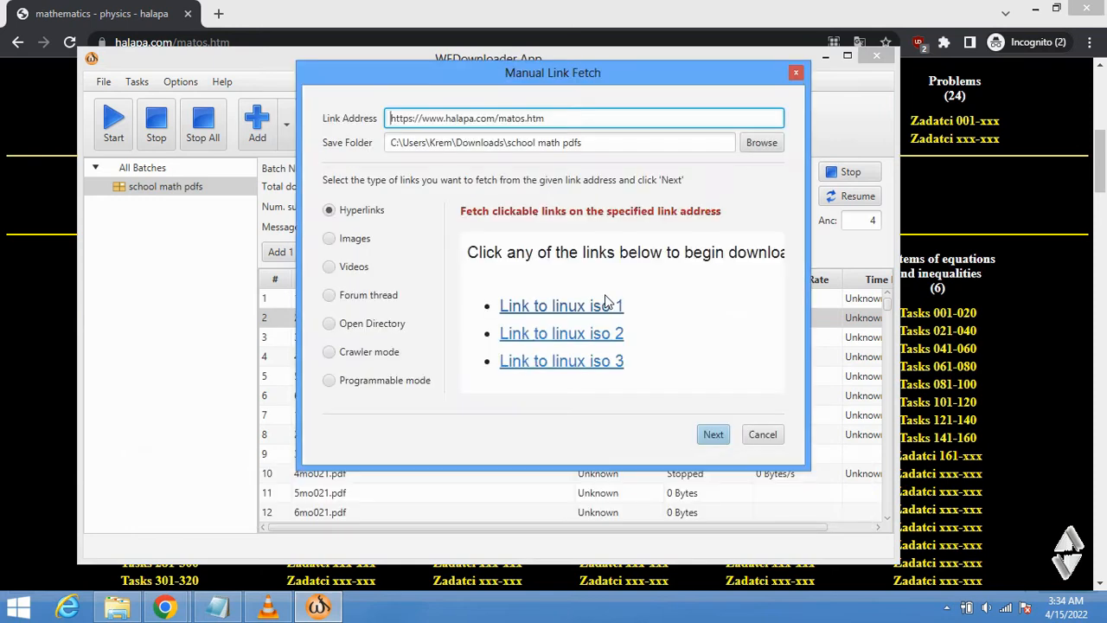
# Step: Compare the forum thread and crawler fetch types, and proceed with a manual forum thread search for the page
pyautogui.click(351, 299)
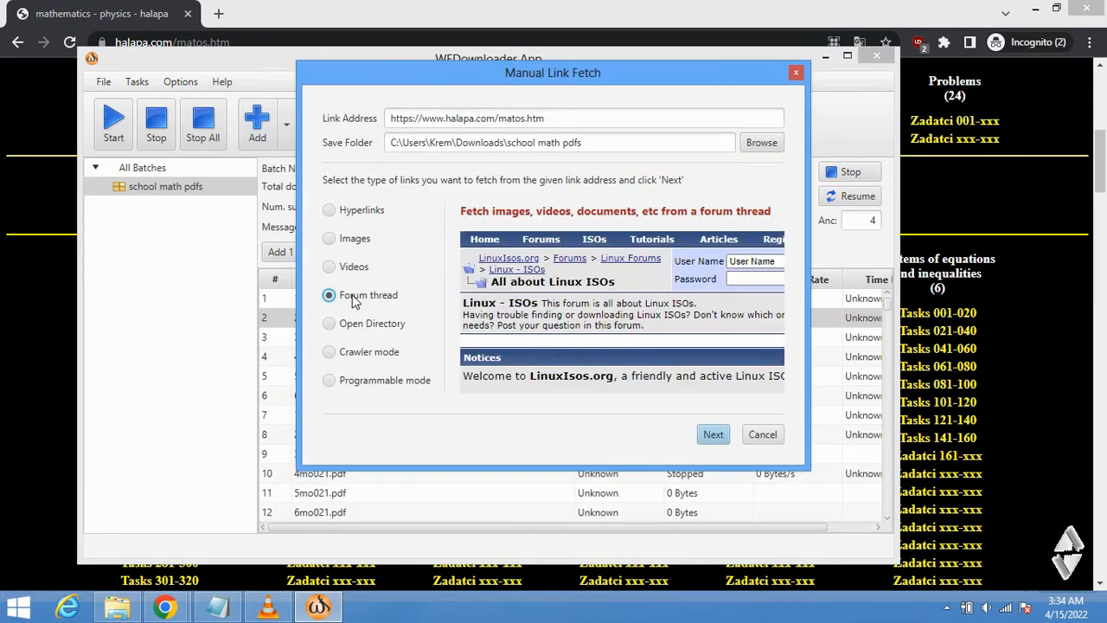
pyautogui.click(348, 355)
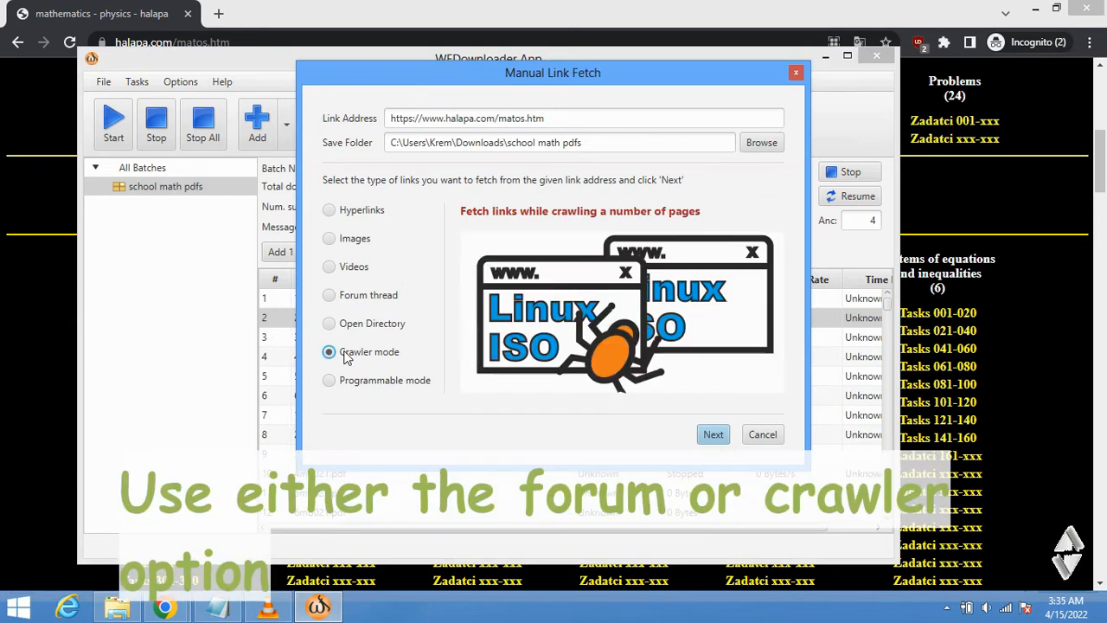
pyautogui.click(330, 296)
pyautogui.click(330, 355)
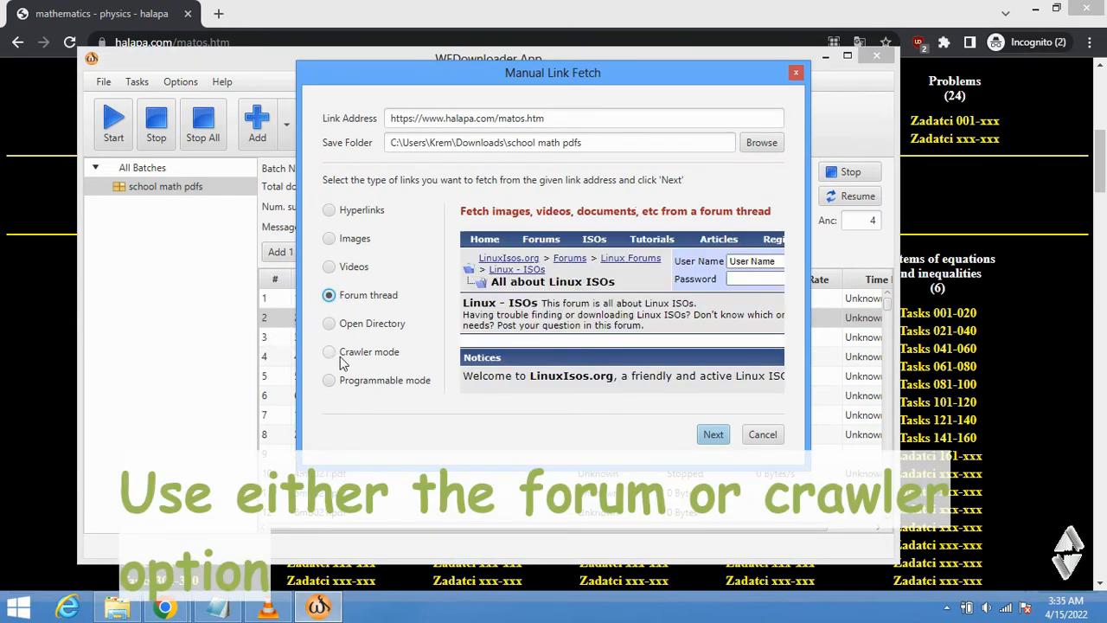
pyautogui.click(369, 299)
pyautogui.click(711, 435)
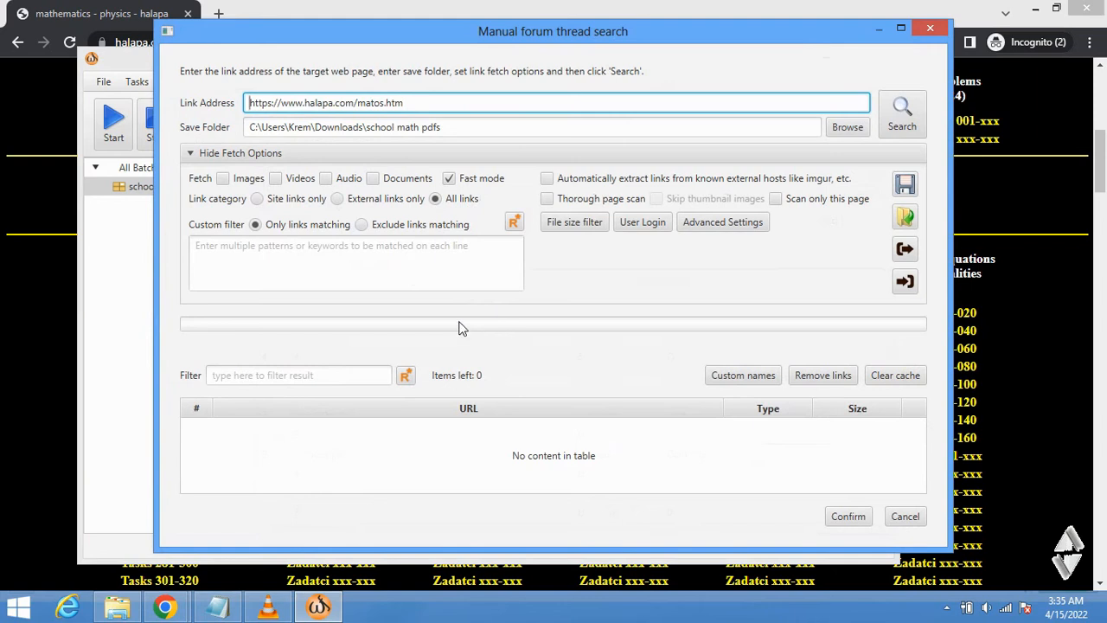
# Step: Restrict the fetch to documents, run the search on the page and collapse the fetch options
pyautogui.click(393, 186)
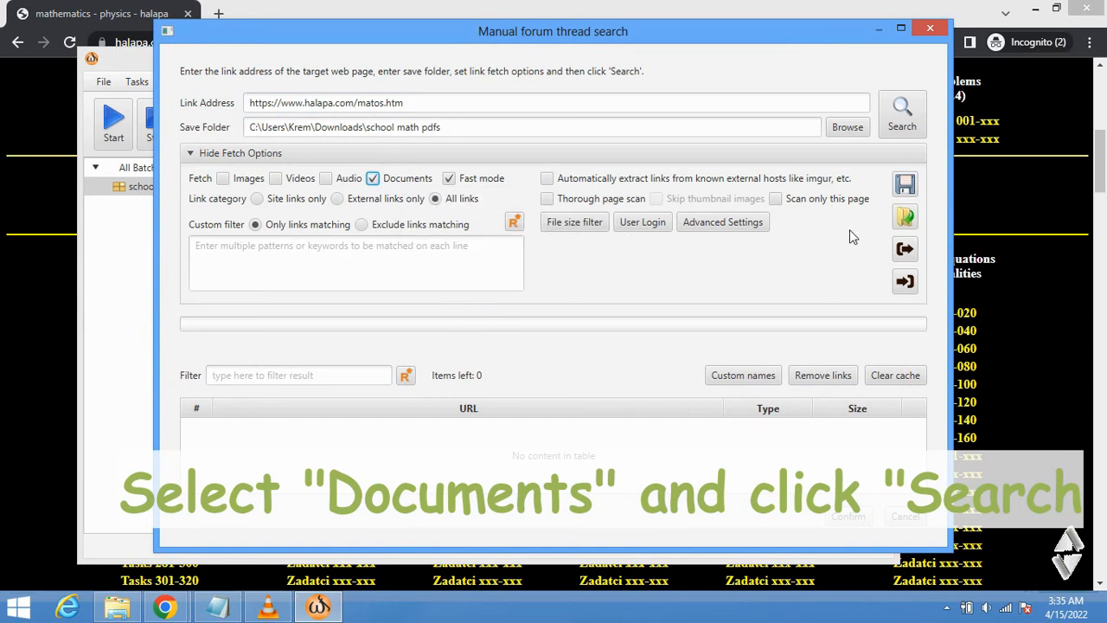
pyautogui.click(900, 121)
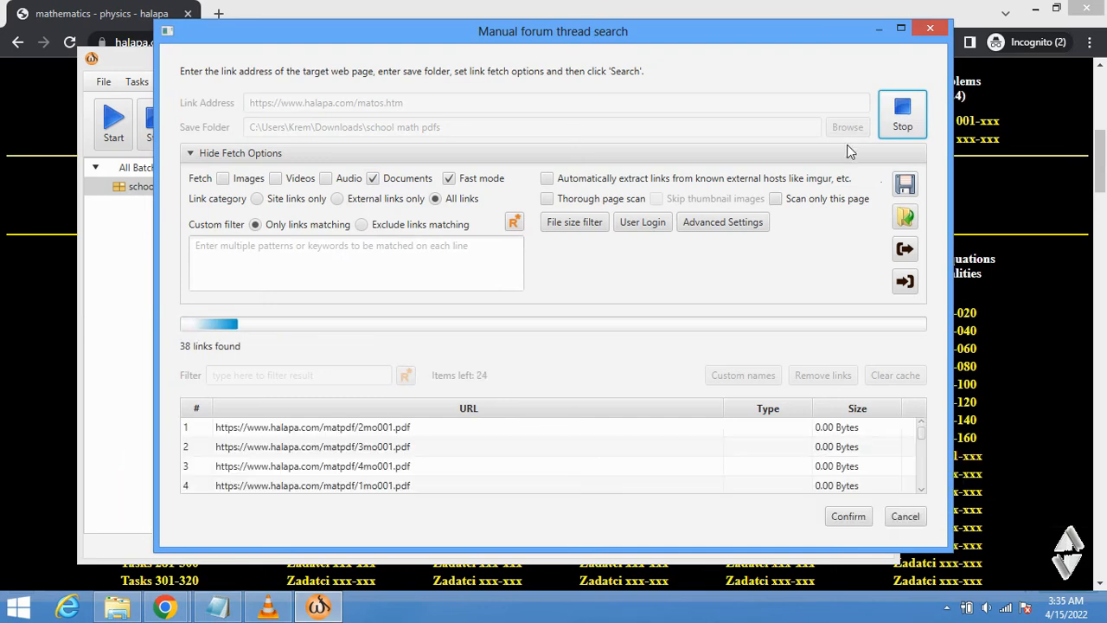
pyautogui.click(689, 157)
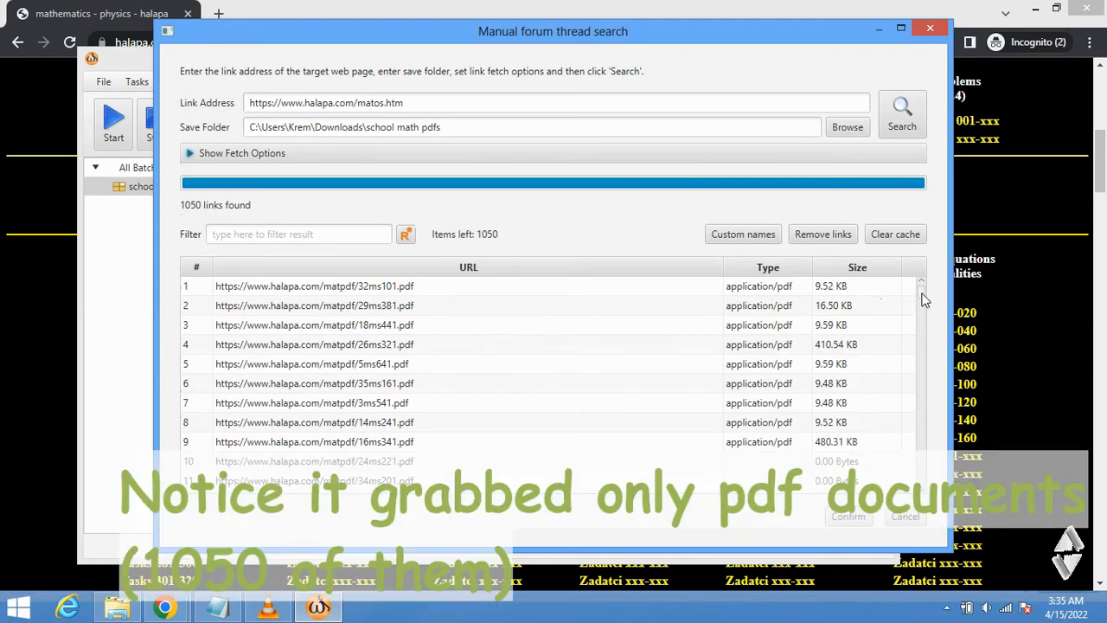
# Step: Review the found PDF links and add them as a new batch with the default batch properties
pyautogui.moveTo(920, 294); pyautogui.dragTo(926, 258)
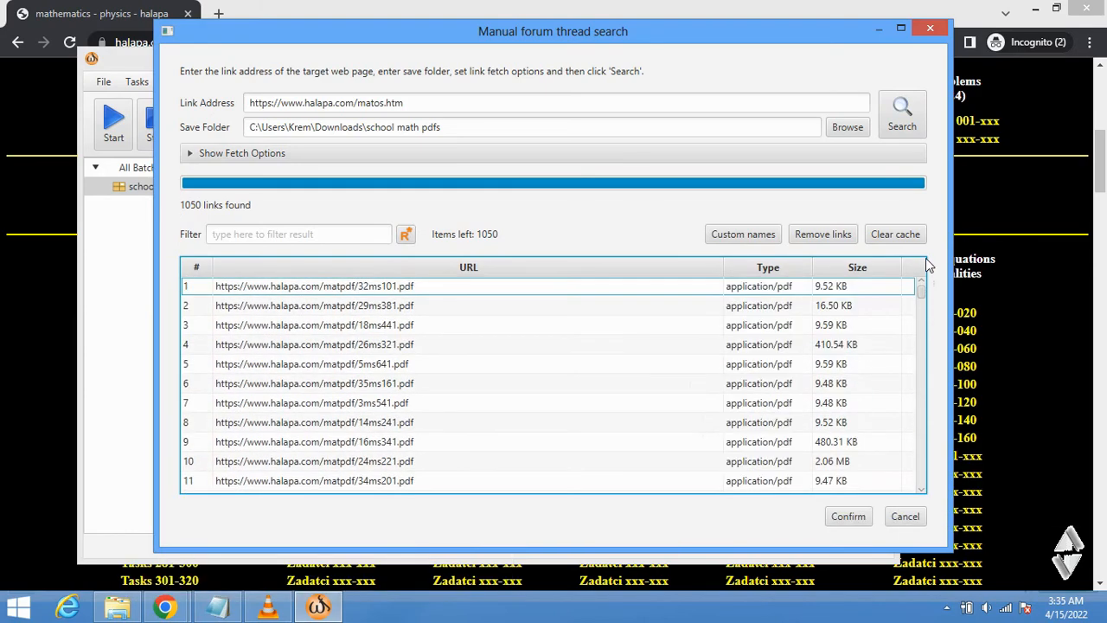
pyautogui.click(851, 519)
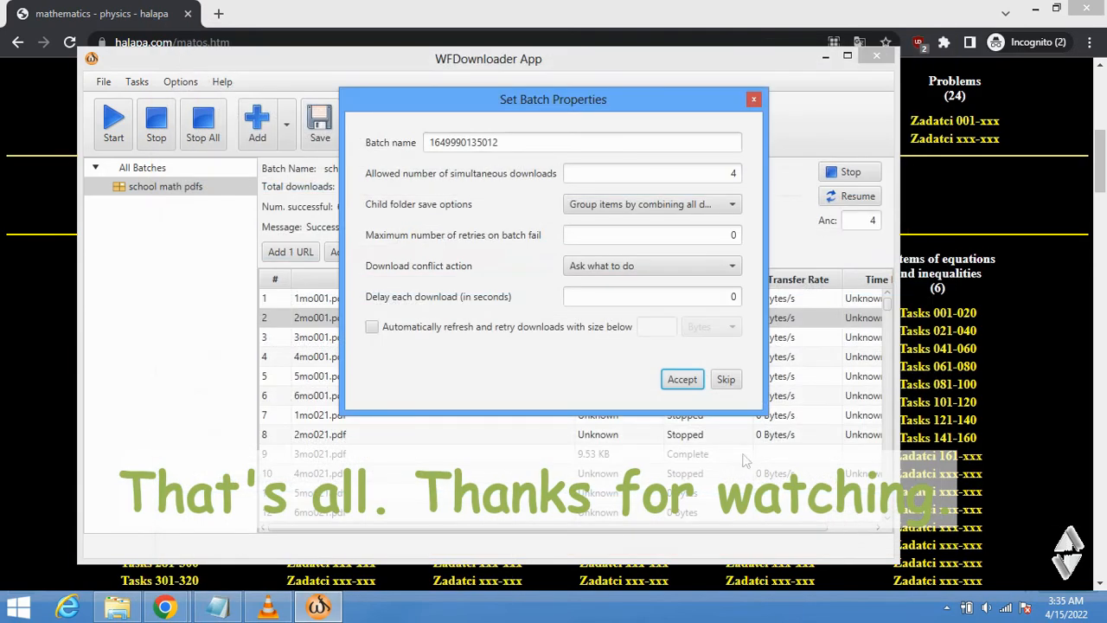
pyautogui.click(683, 377)
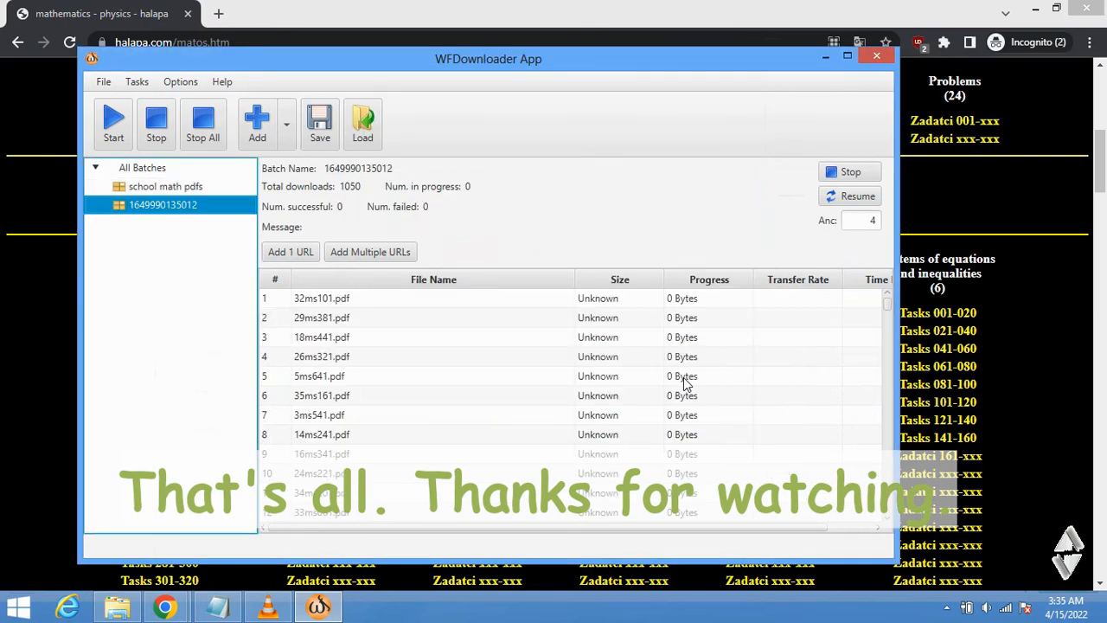